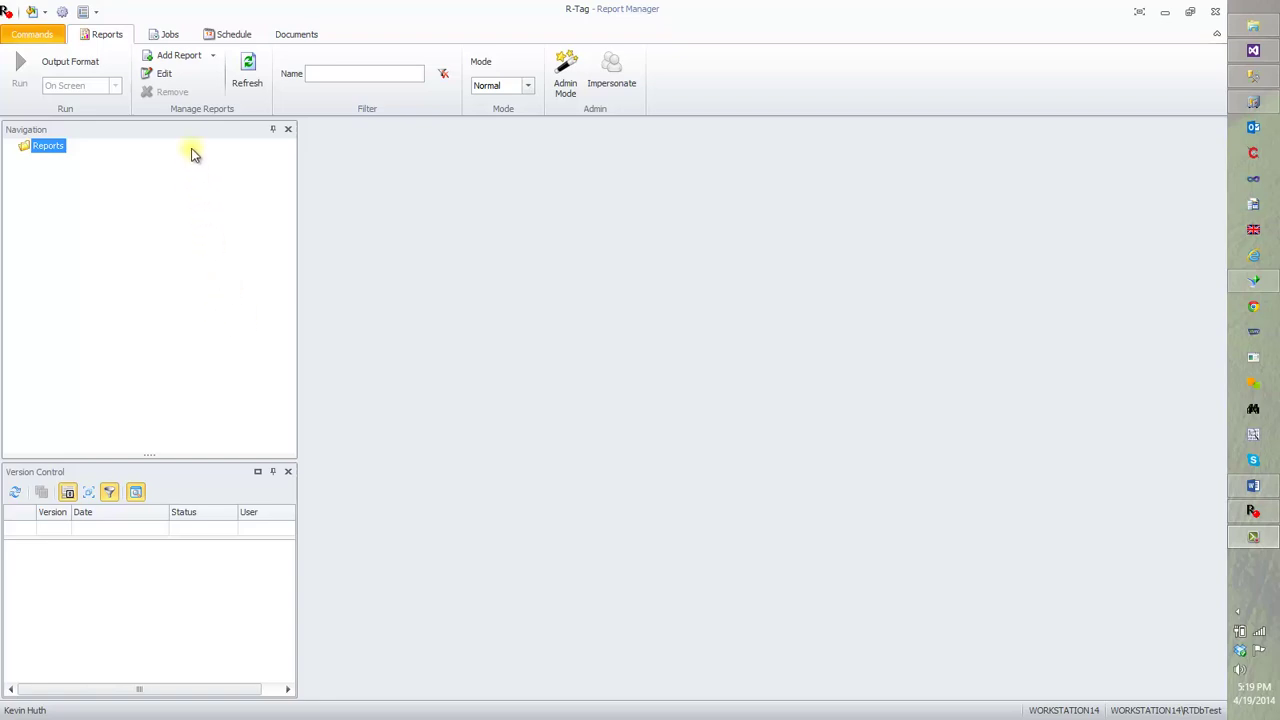
Start adding reports from a folder and set the import folder to C:\Demo\Samples\Reports, copying the path from File Explorer
left_click(214, 59)
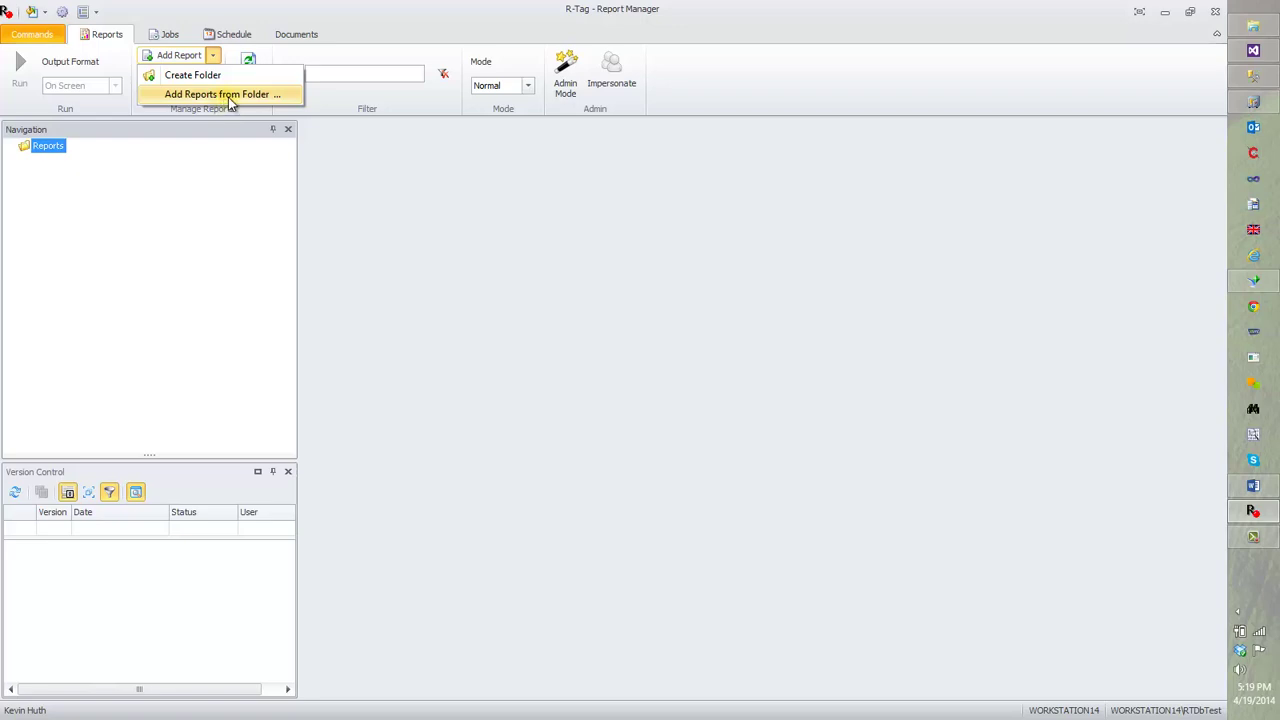
left_click(232, 95)
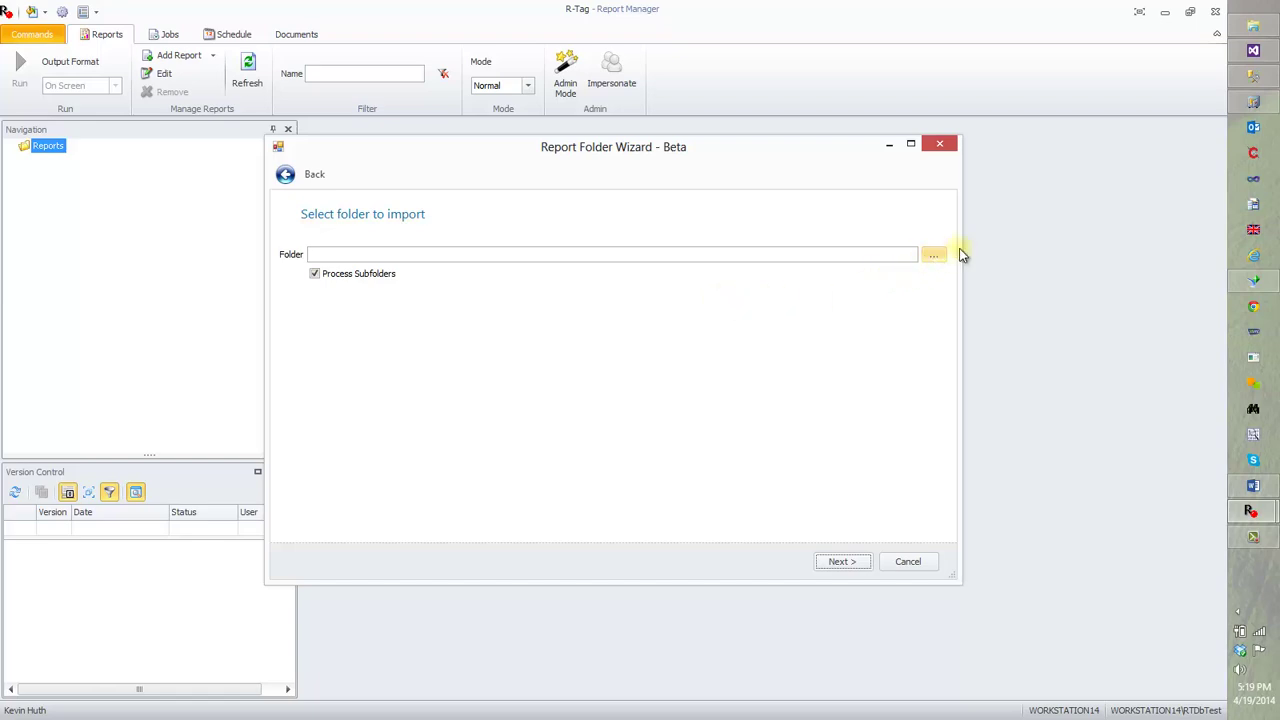
left_click(1253, 25)
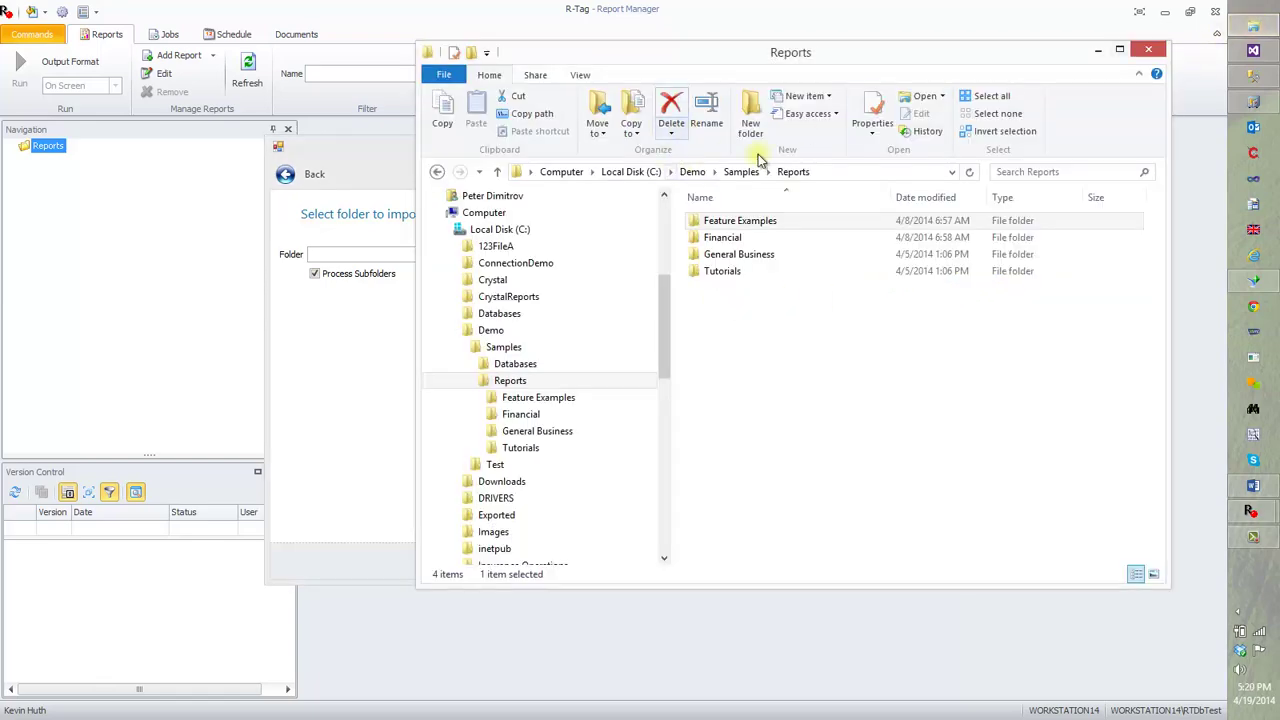
left_click(874, 171)
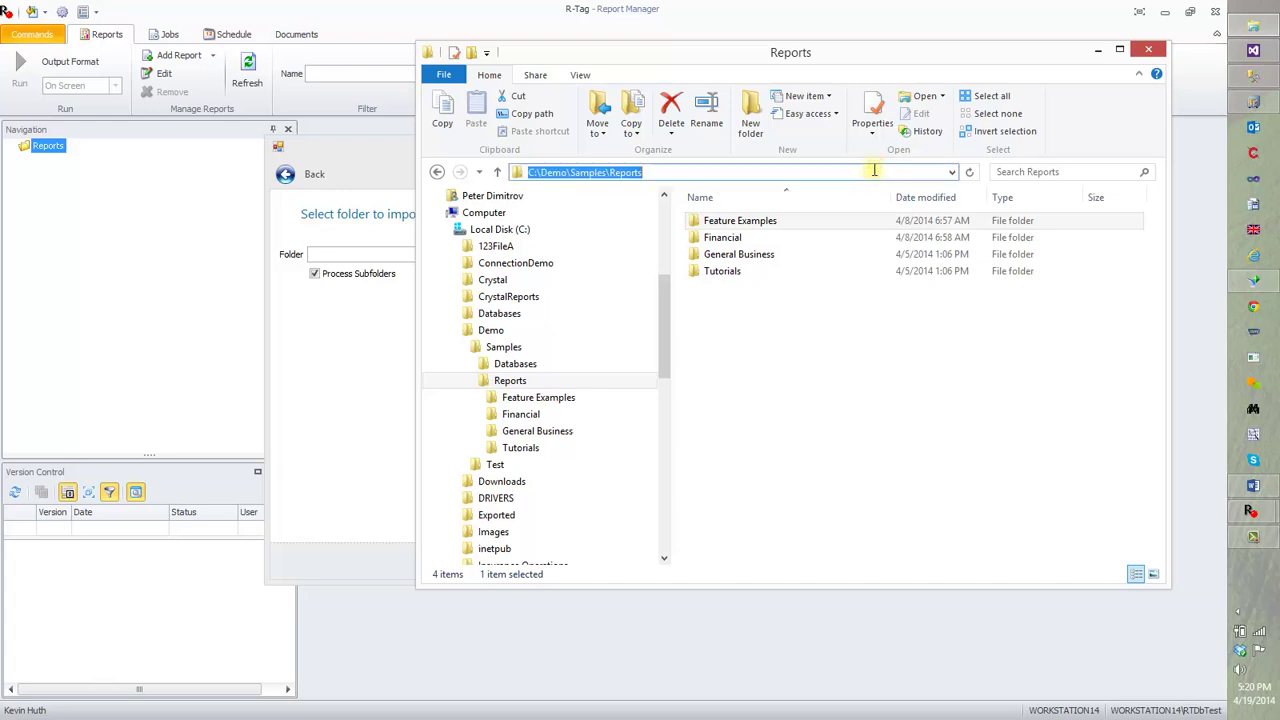
right_click(785, 173)
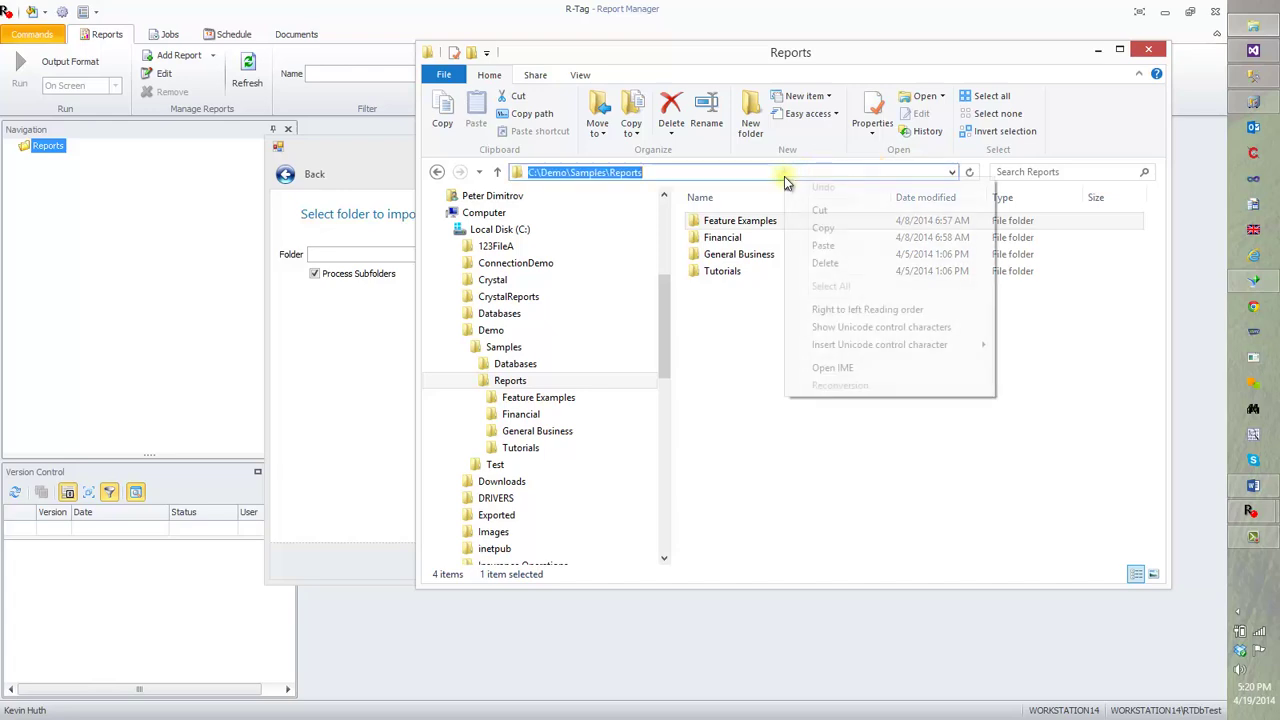
left_click(849, 230)
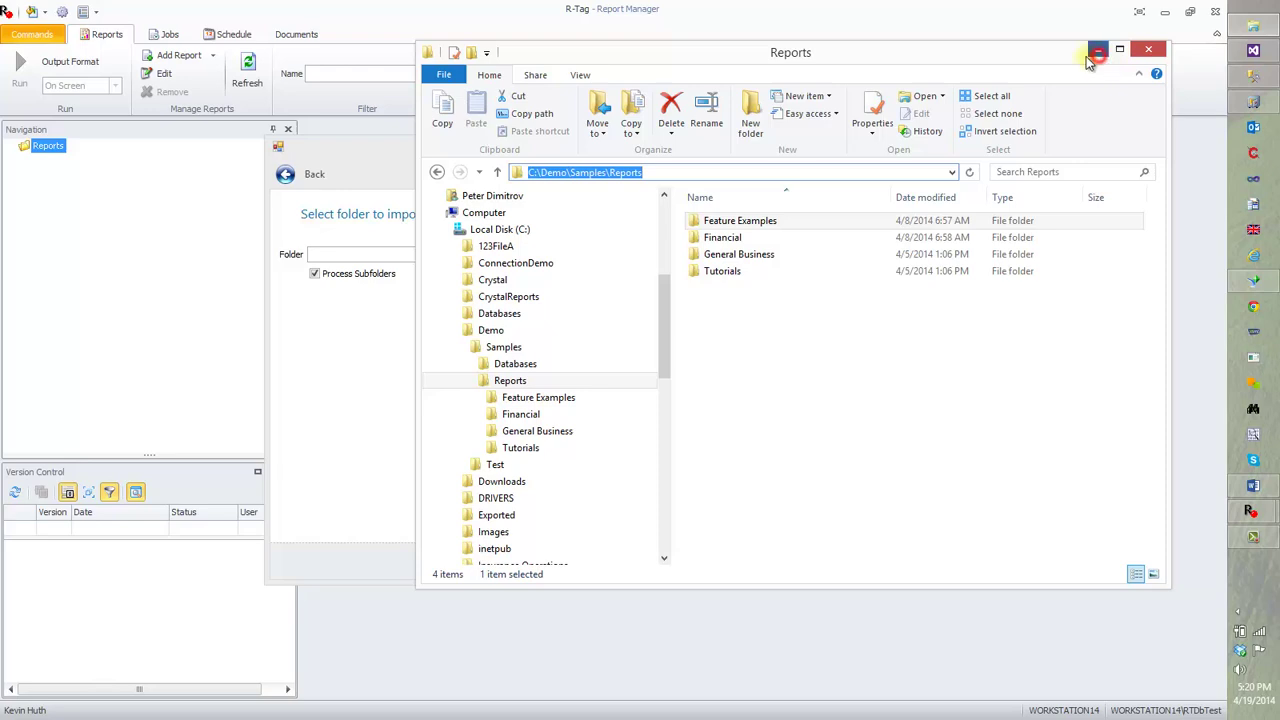
left_click(1088, 55)
right_click(649, 253)
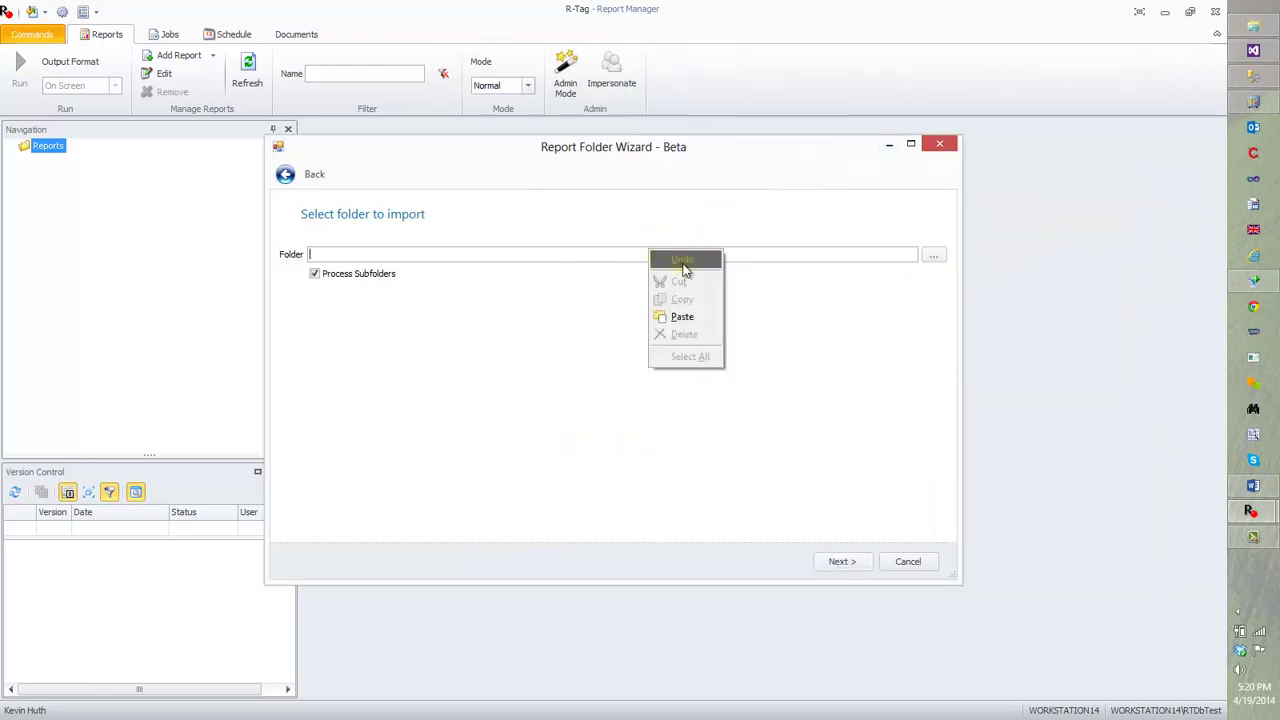
left_click(703, 318)
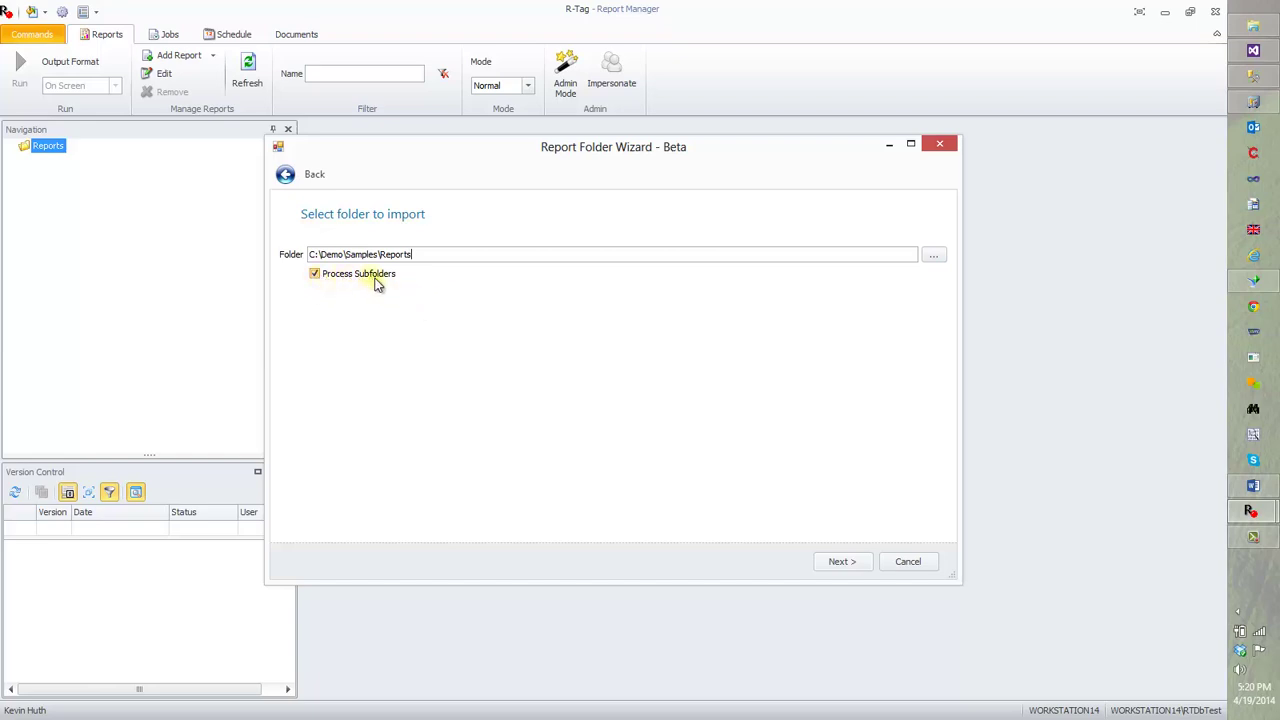
Examine the Tutorials, General Business, Financial and Feature Examples subfolders in File Explorer, then return to the import wizard
left_click(1253, 49)
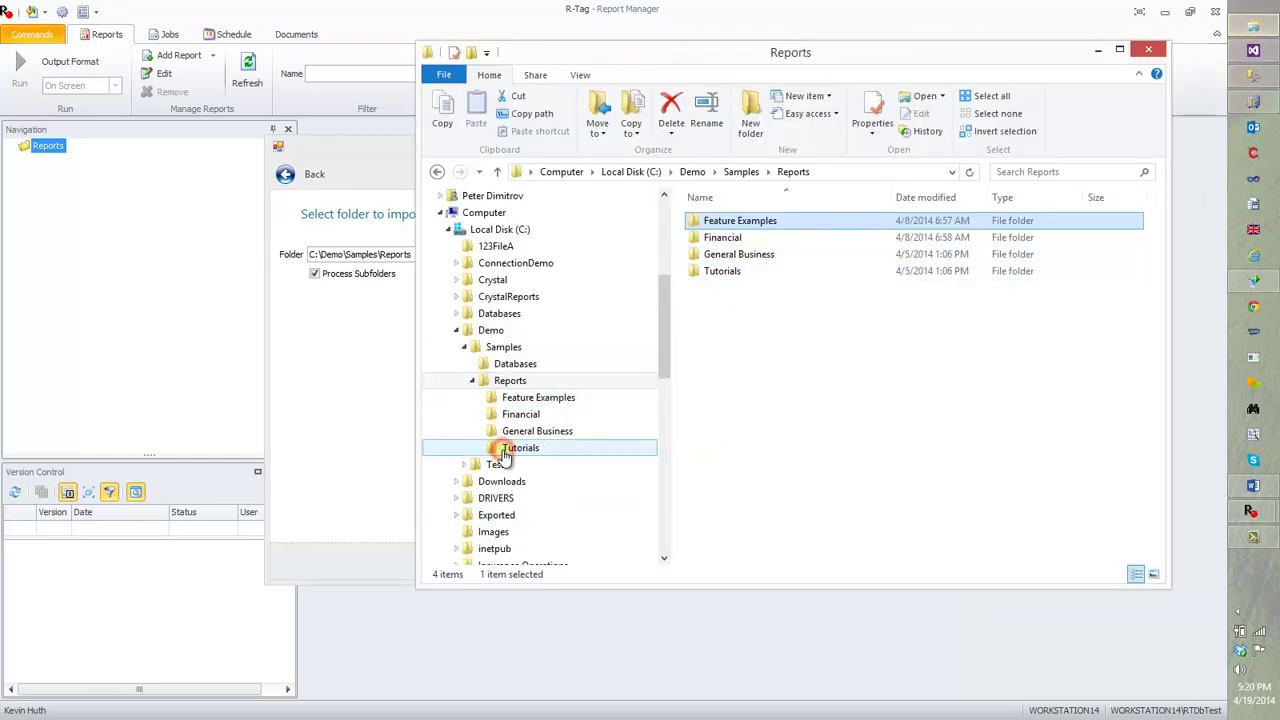
left_click(505, 448)
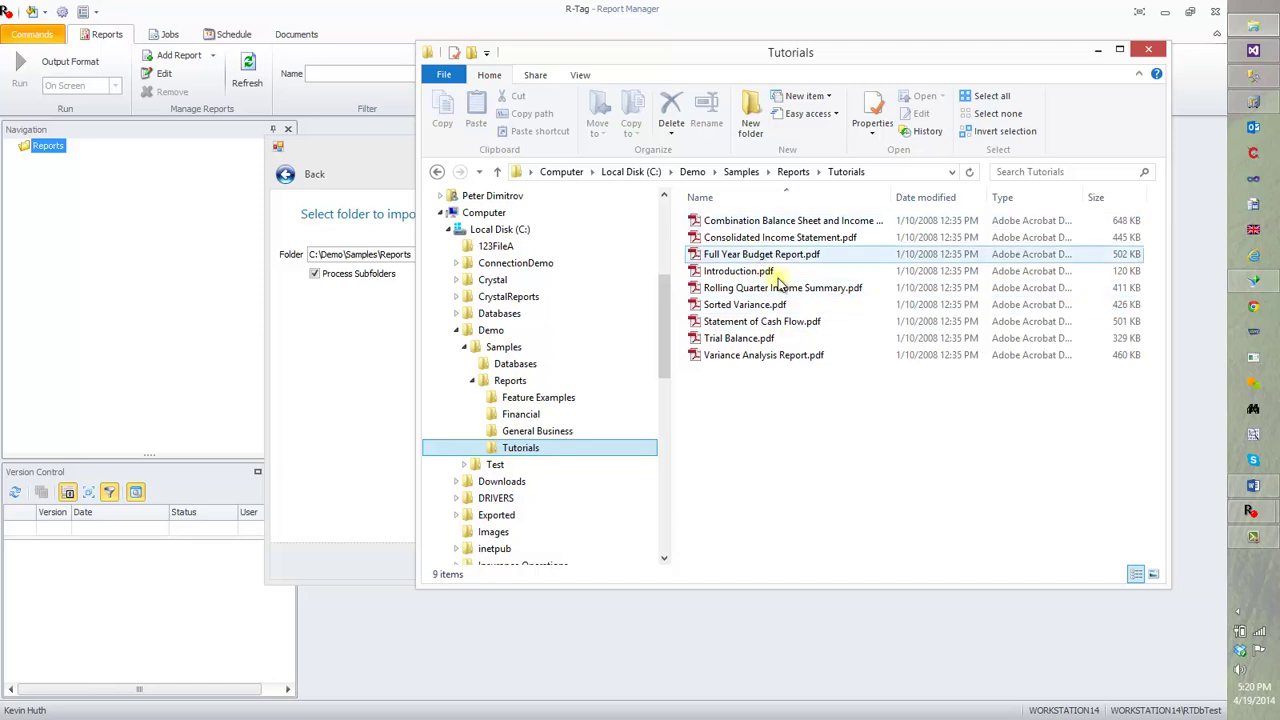
left_click(577, 438)
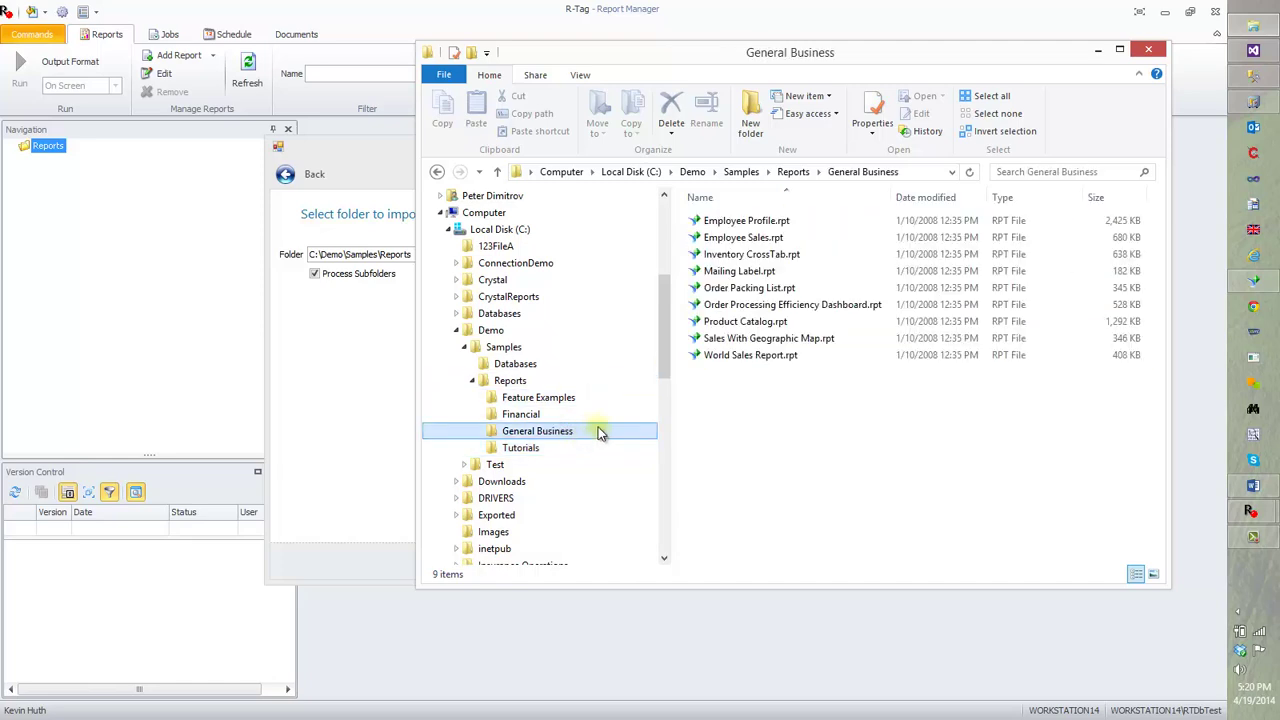
left_click(518, 414)
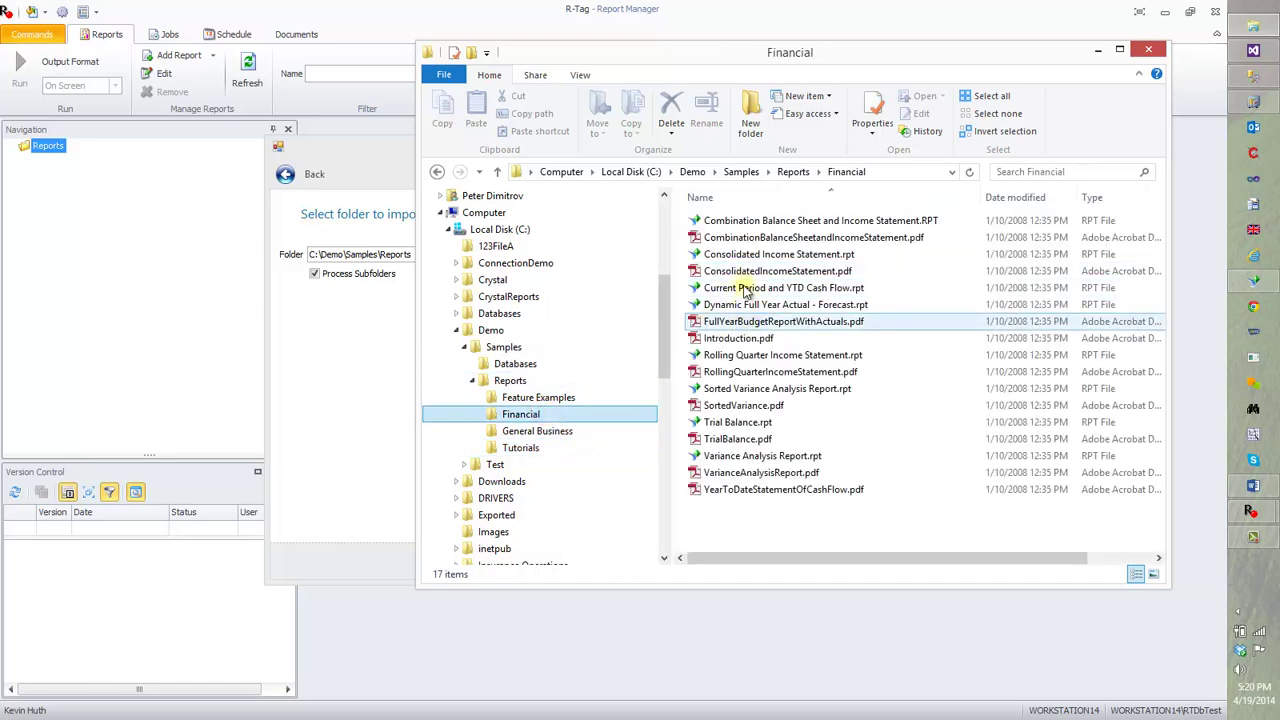
left_click(540, 398)
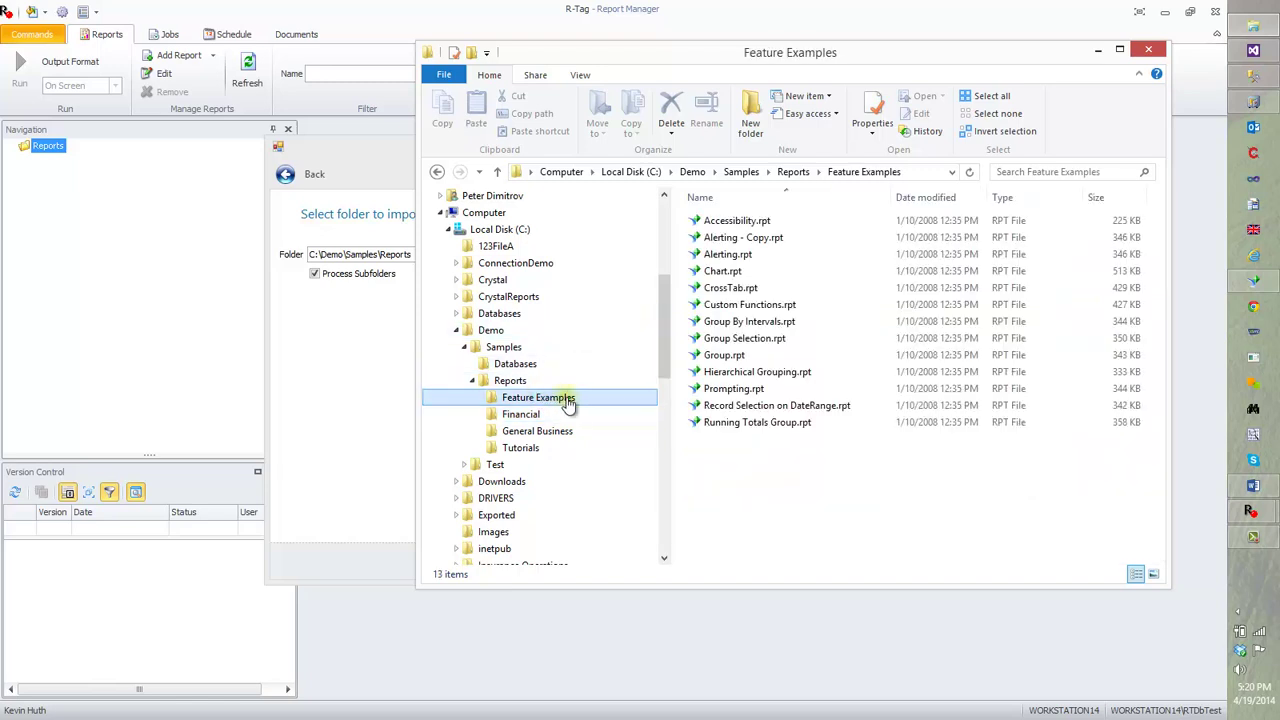
left_click(552, 380)
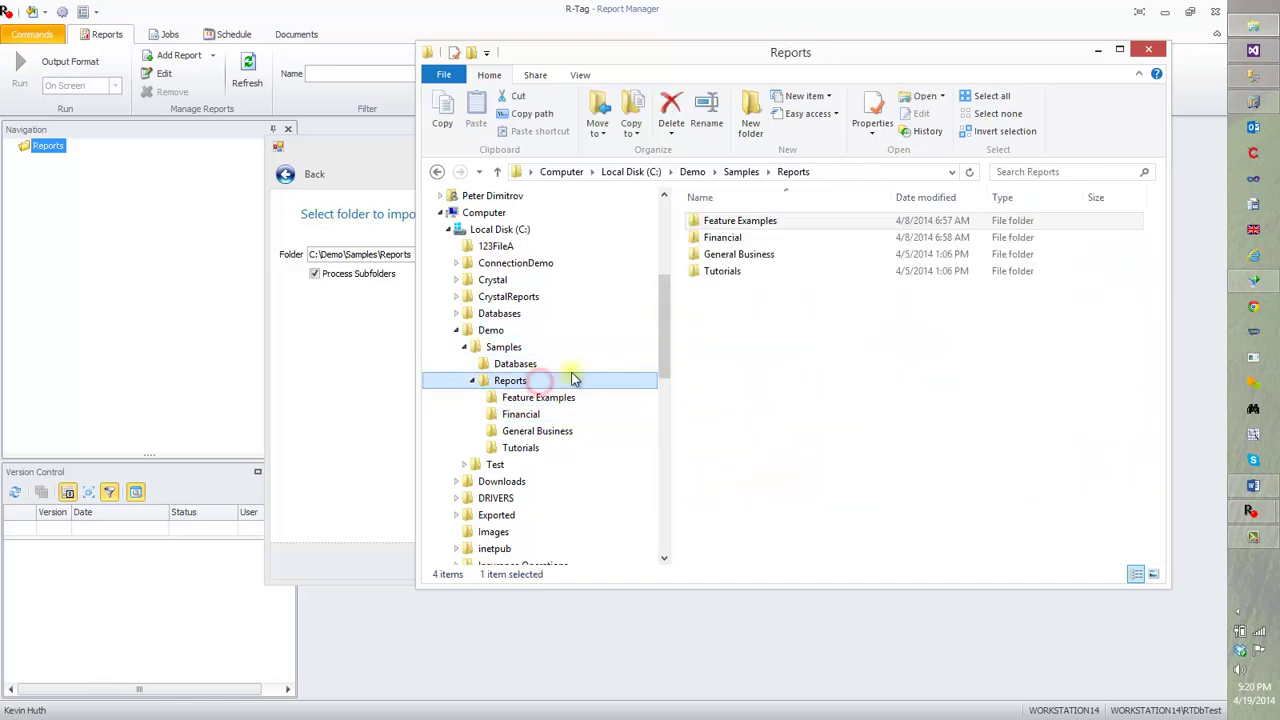
left_click(366, 369)
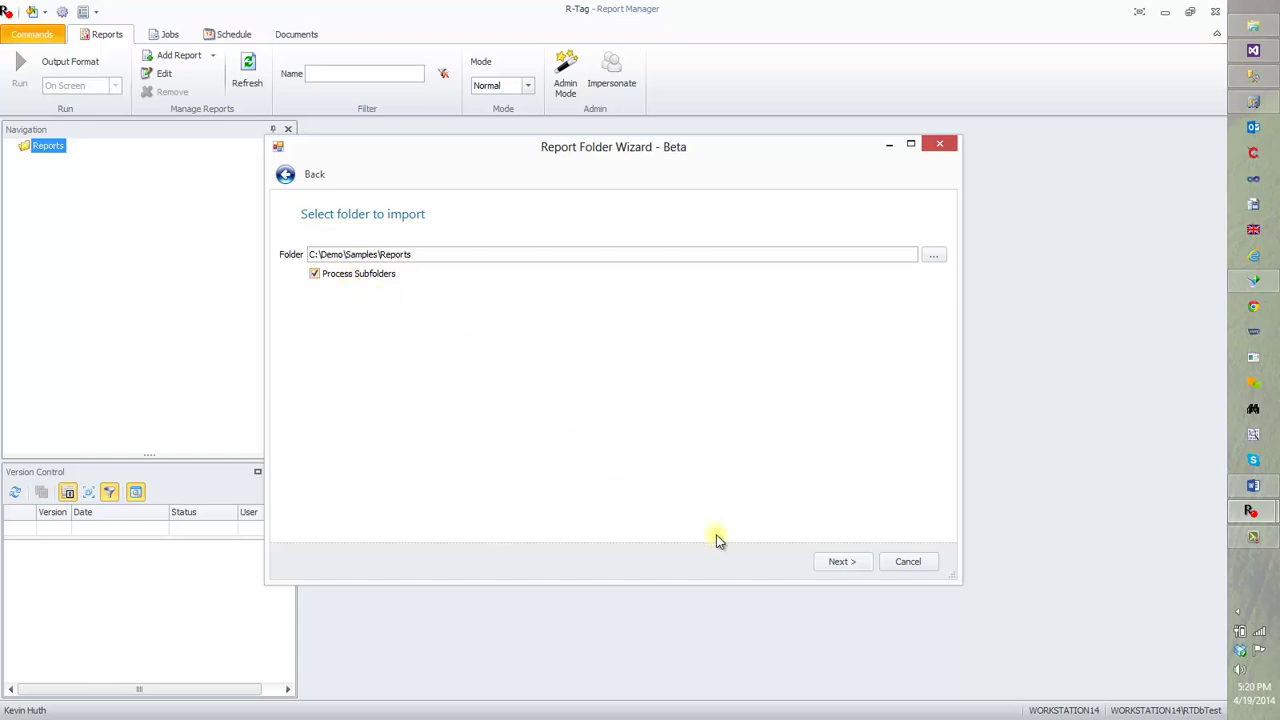
Continue with subfolder processing enabled and review the list of report files found for import
left_click(843, 564)
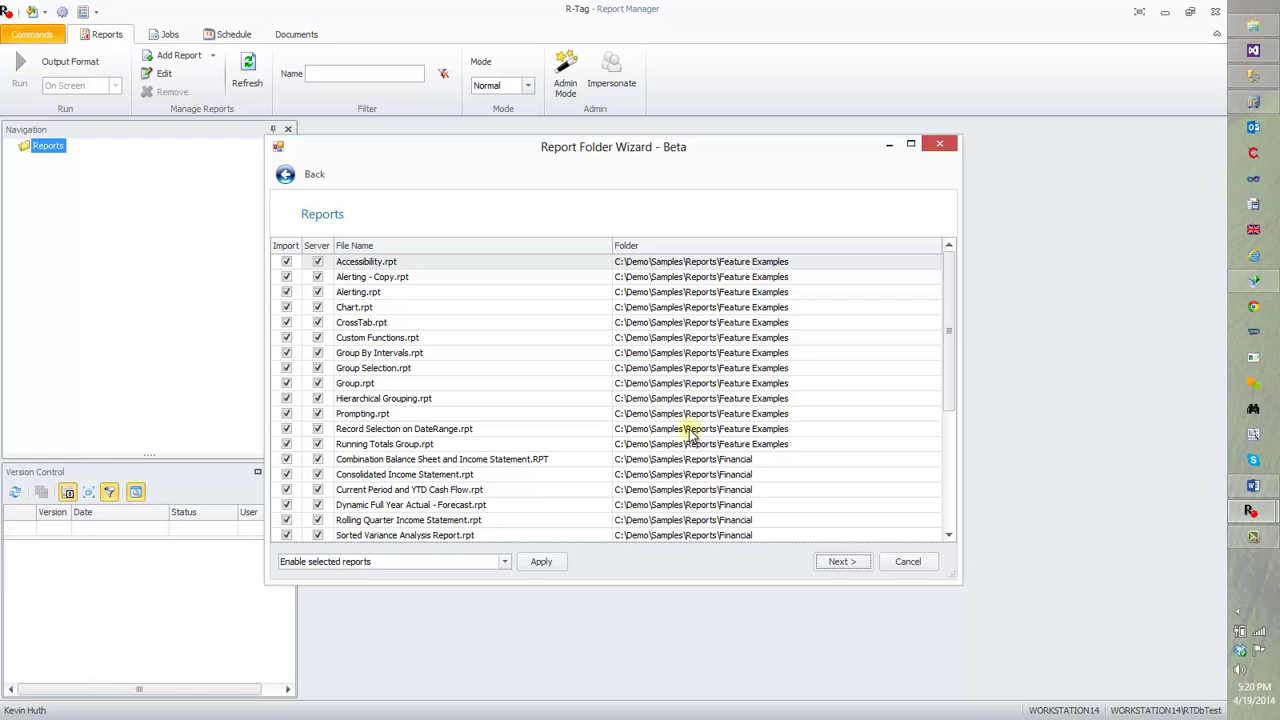
scroll(690, 432, "down", 1)
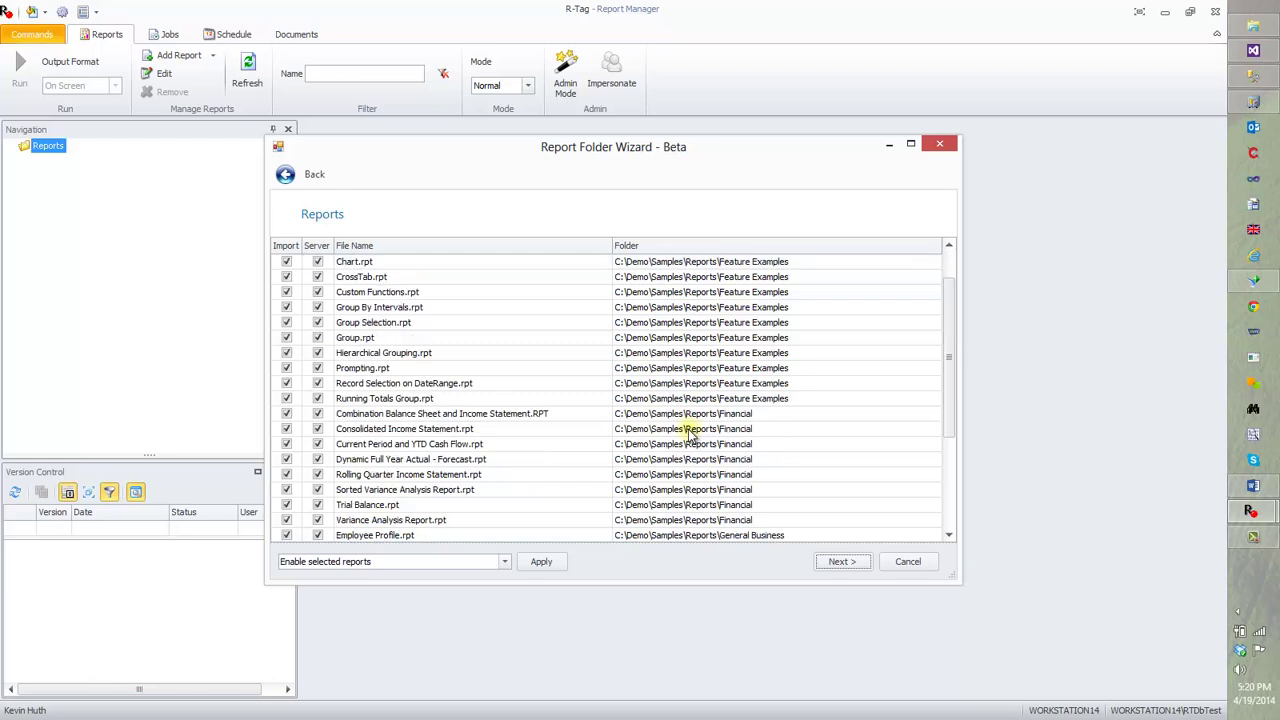
scroll(690, 432, "down", 1)
scroll(690, 432, "down", 2)
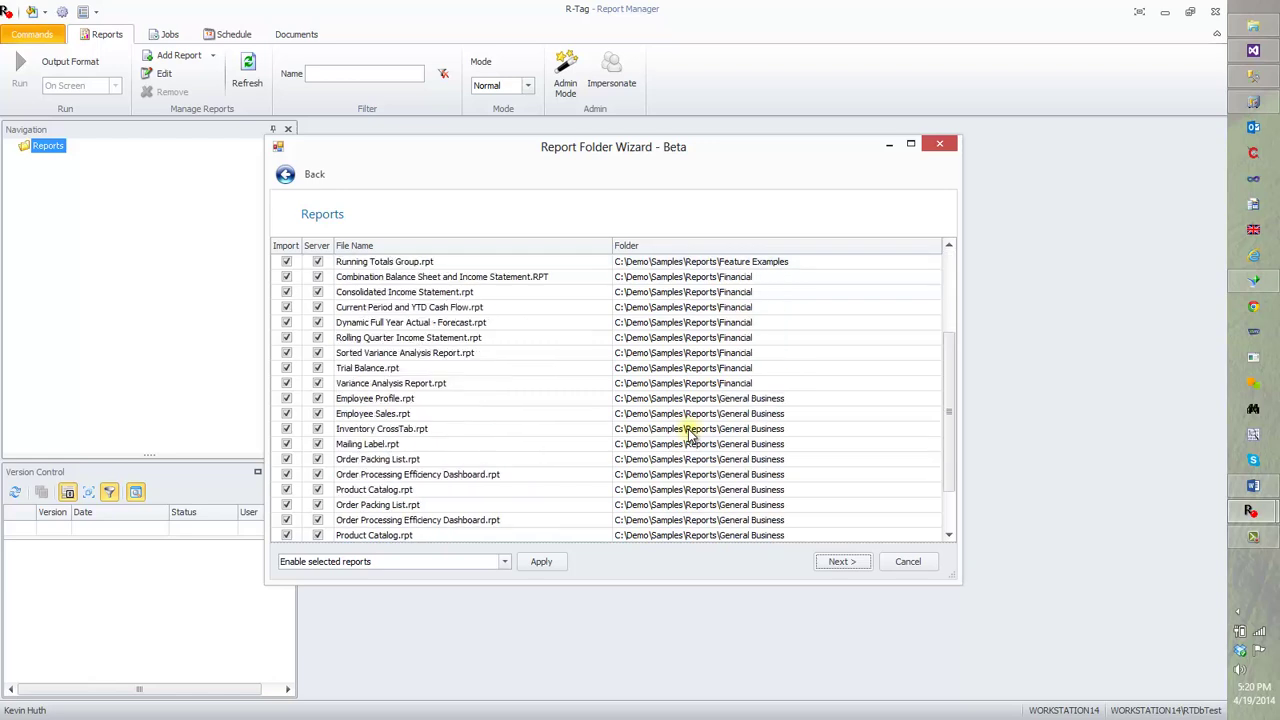
scroll(440, 445, "up", 4)
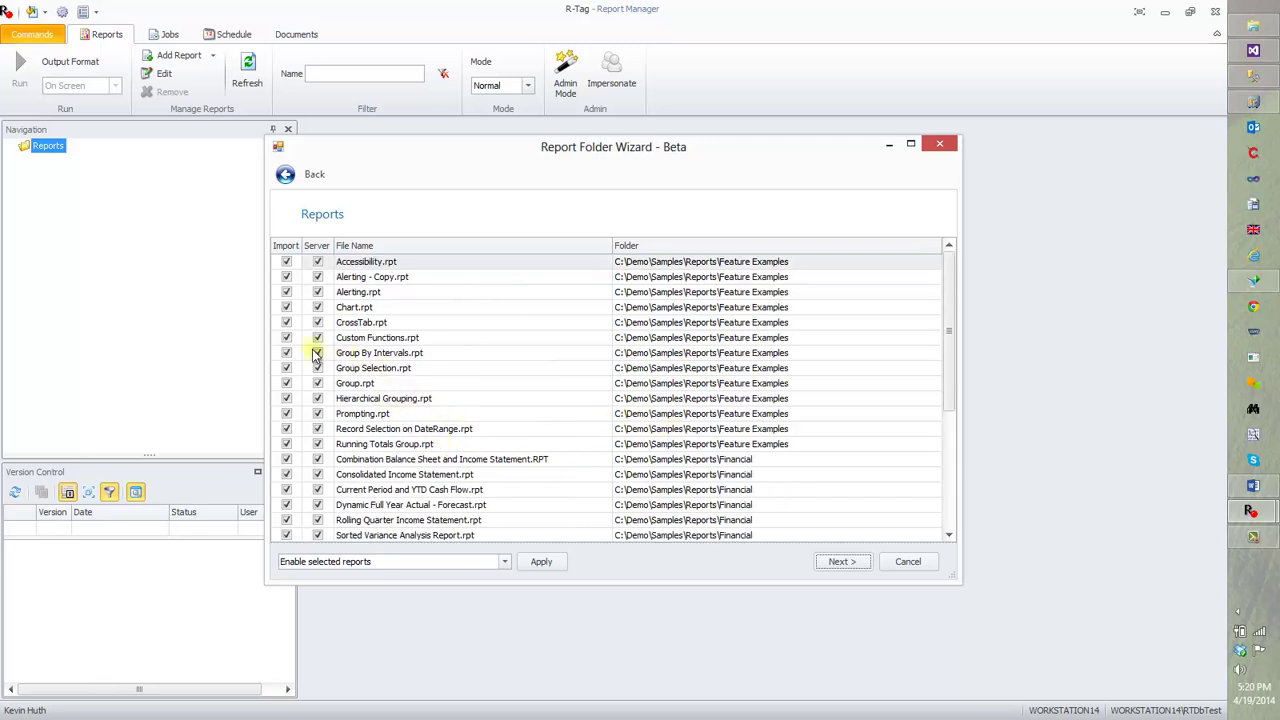
Exclude Custom Functions.rpt from the import and include it again
left_click(287, 338)
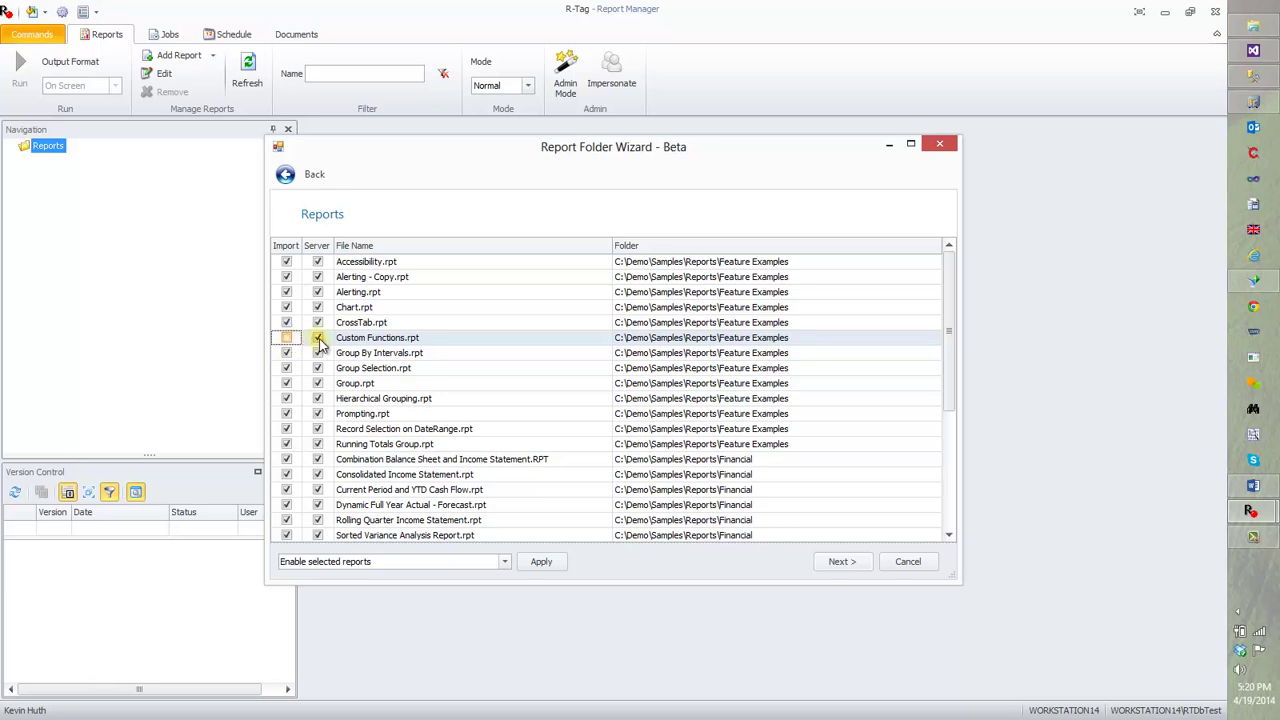
left_click(287, 338)
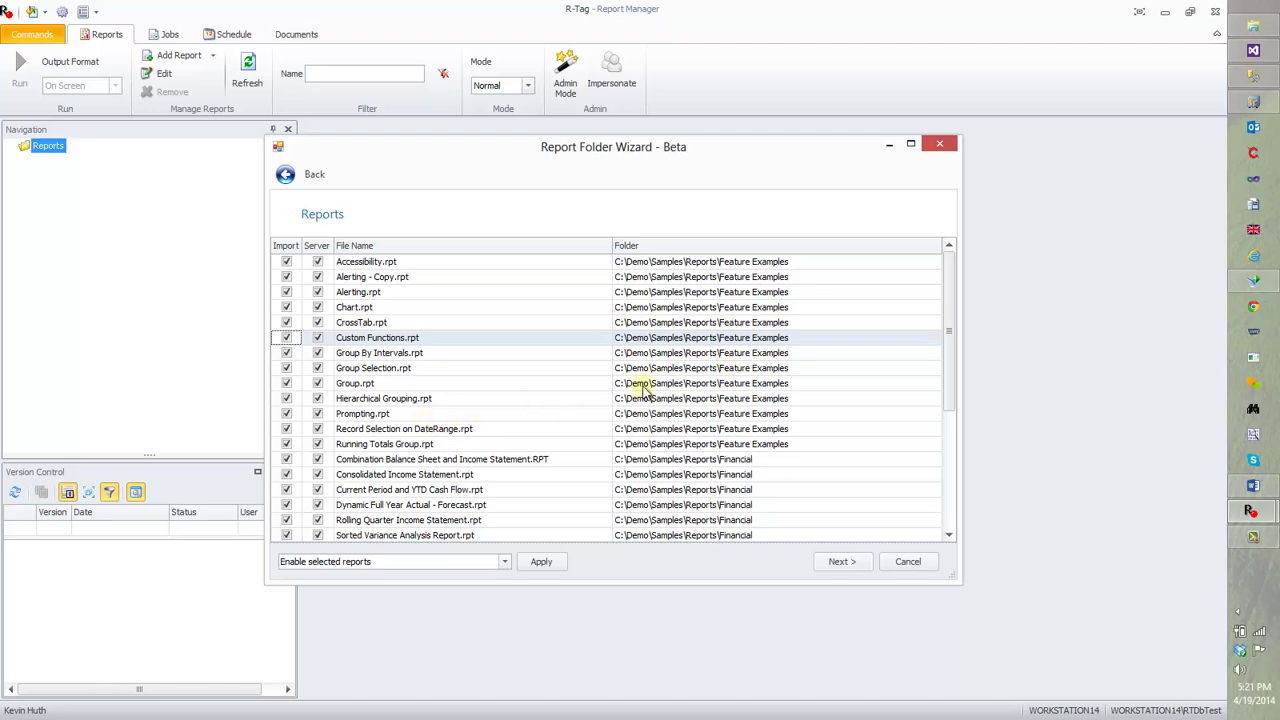
left_click(946, 321)
left_click_drag(946, 321, 958, 294)
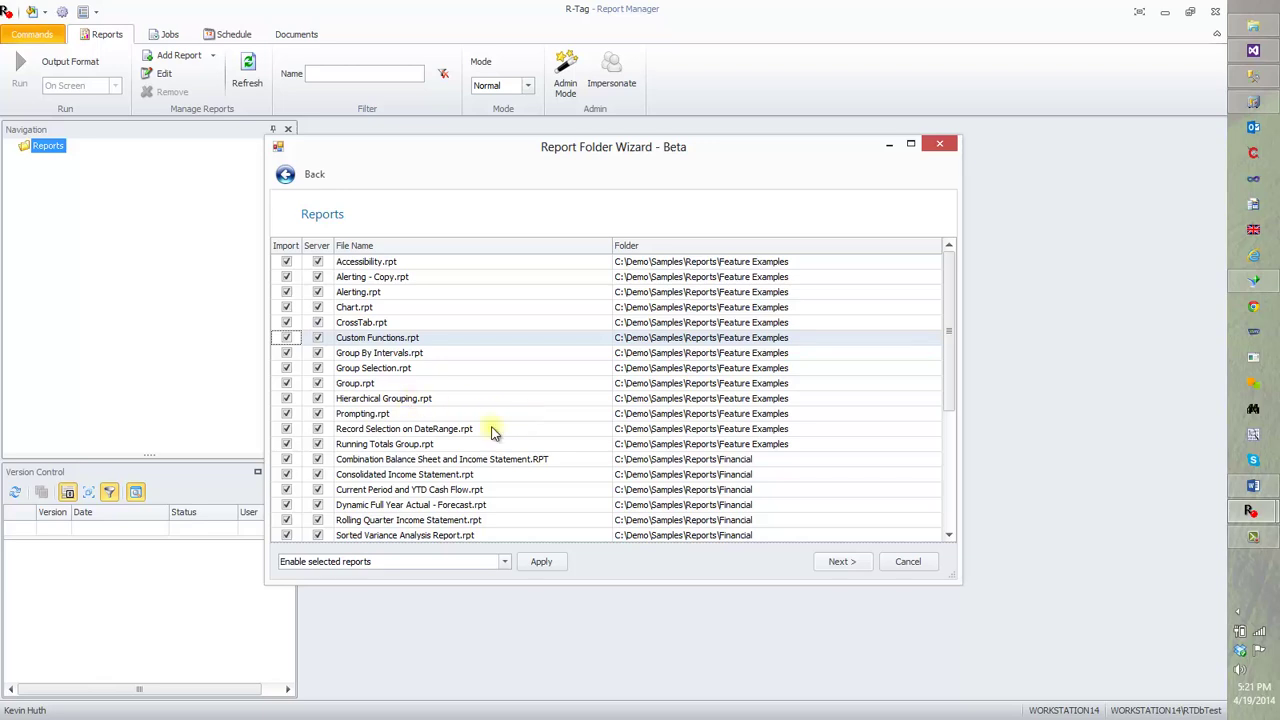
Accept the report list, assign the saved connection XTreme Access to the Xtreme Sample Database 11.5 report connection, and proceed to security
left_click(845, 563)
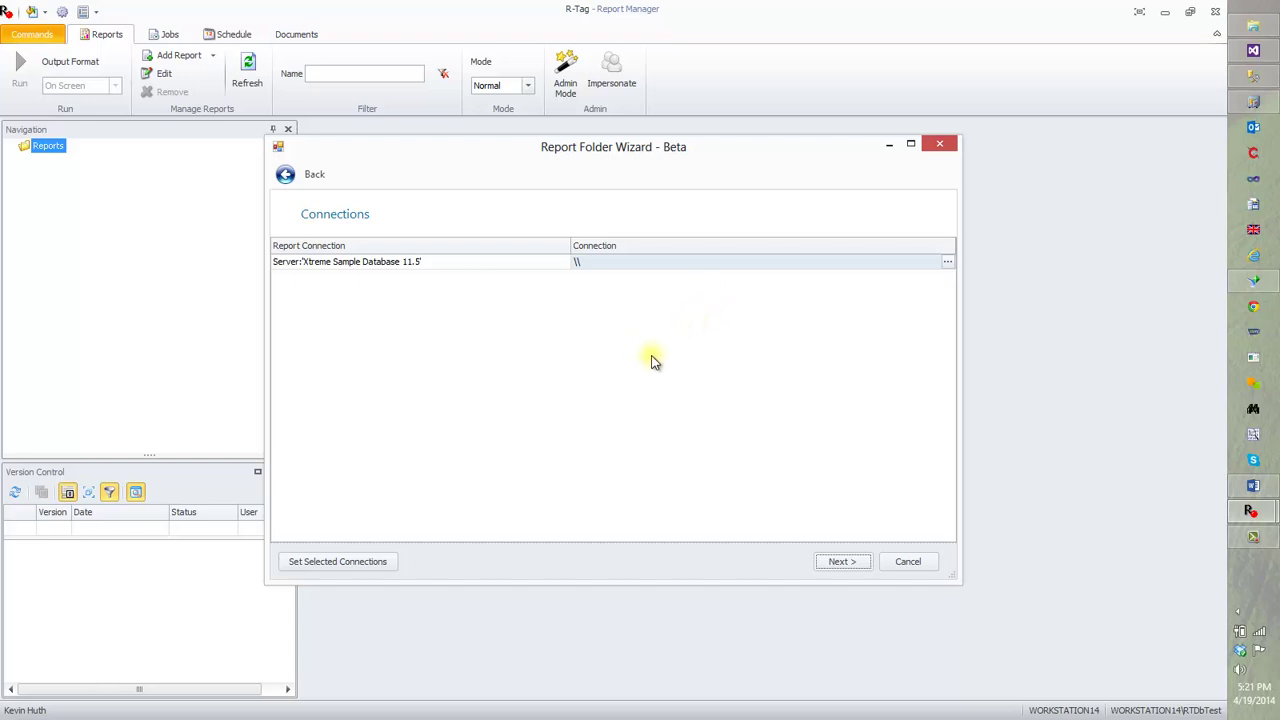
left_click(368, 563)
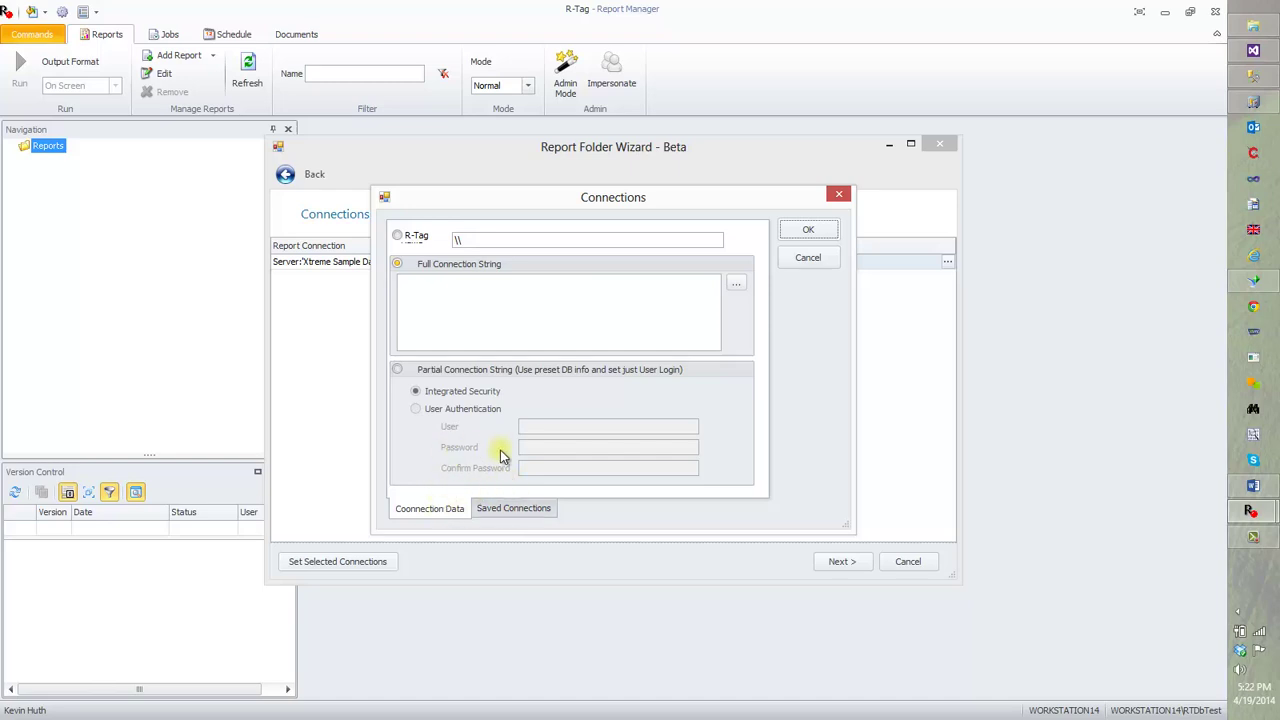
left_click(521, 508)
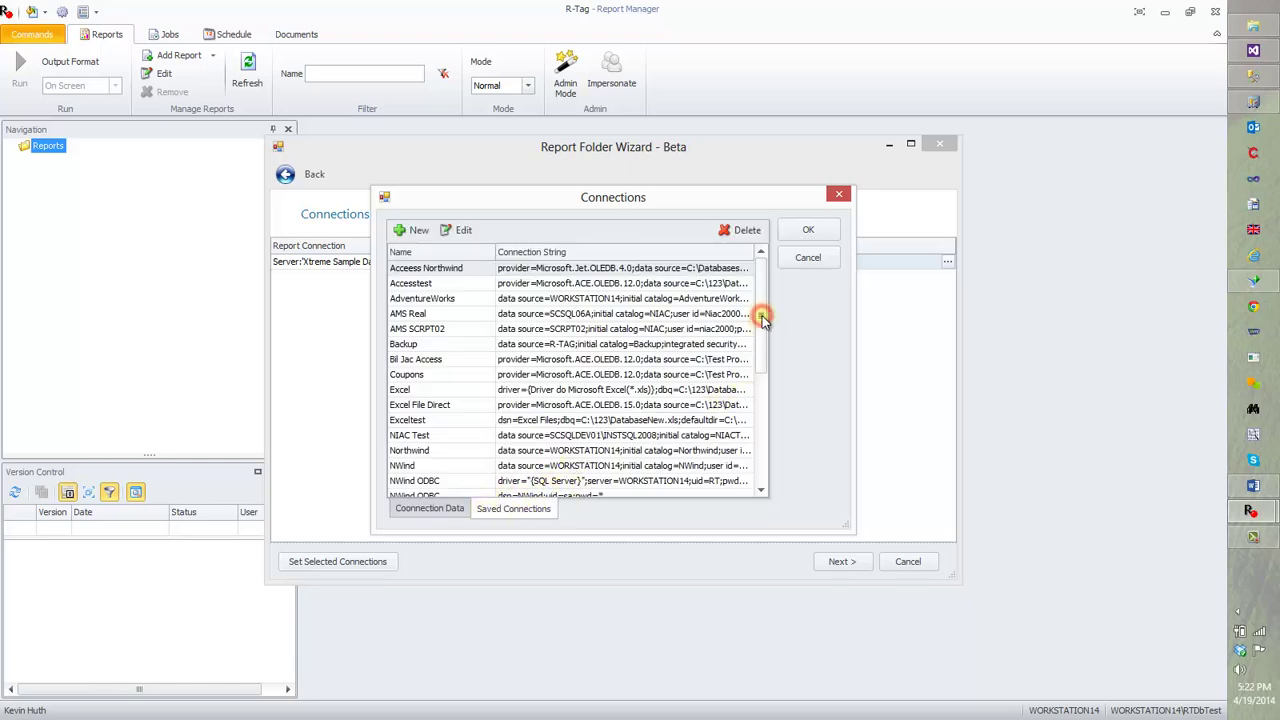
left_click_drag(762, 315, 763, 443)
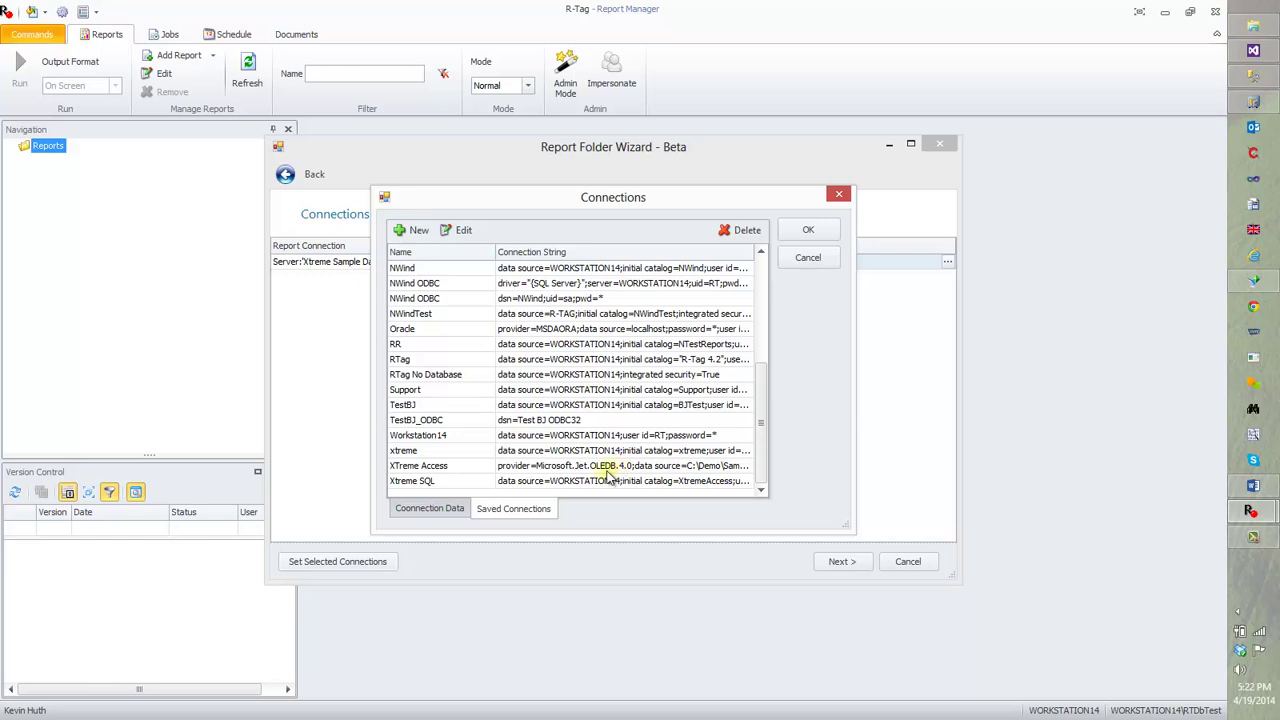
left_click(572, 467)
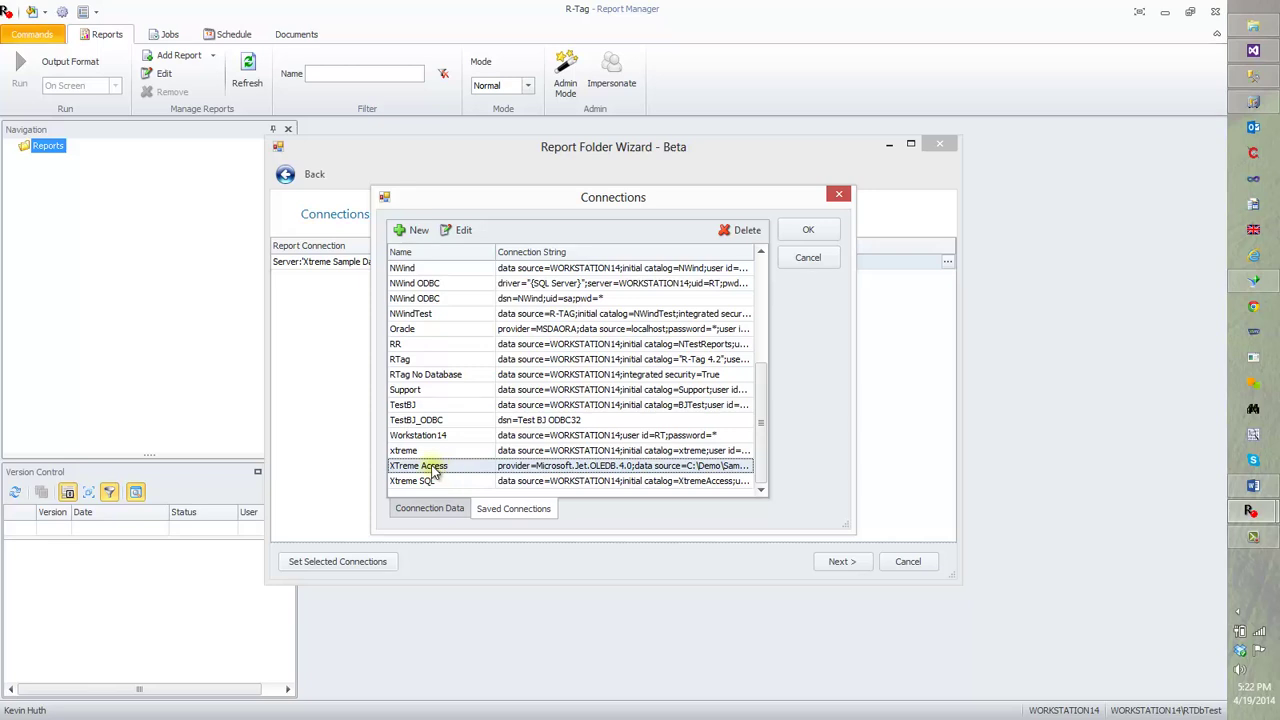
left_click(808, 231)
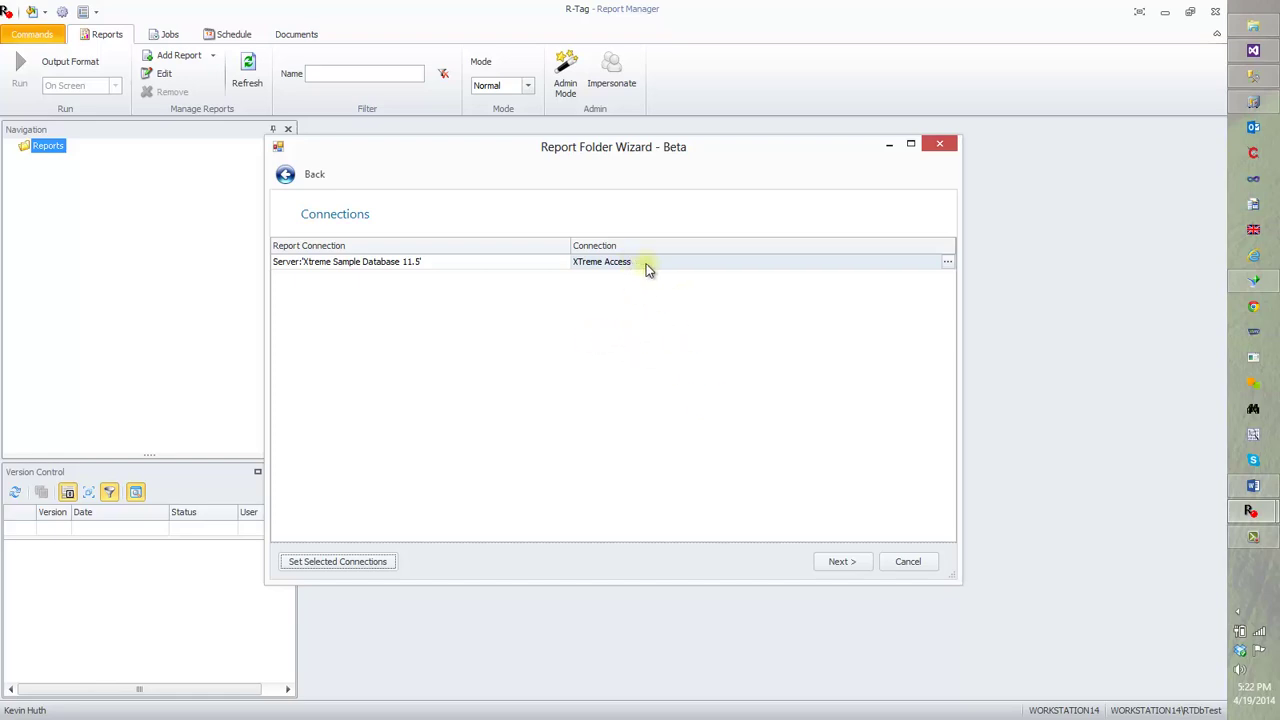
left_click(857, 564)
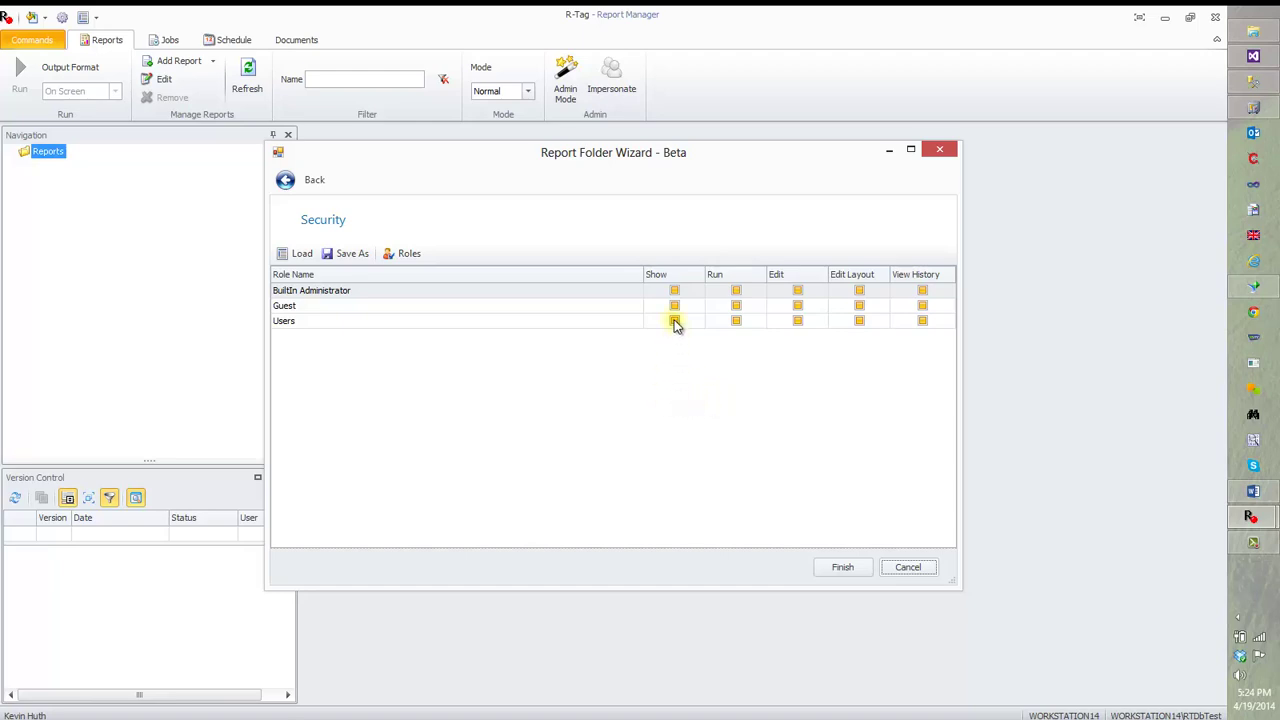
Grant the Users role the Show and Run permissions
left_click(734, 325)
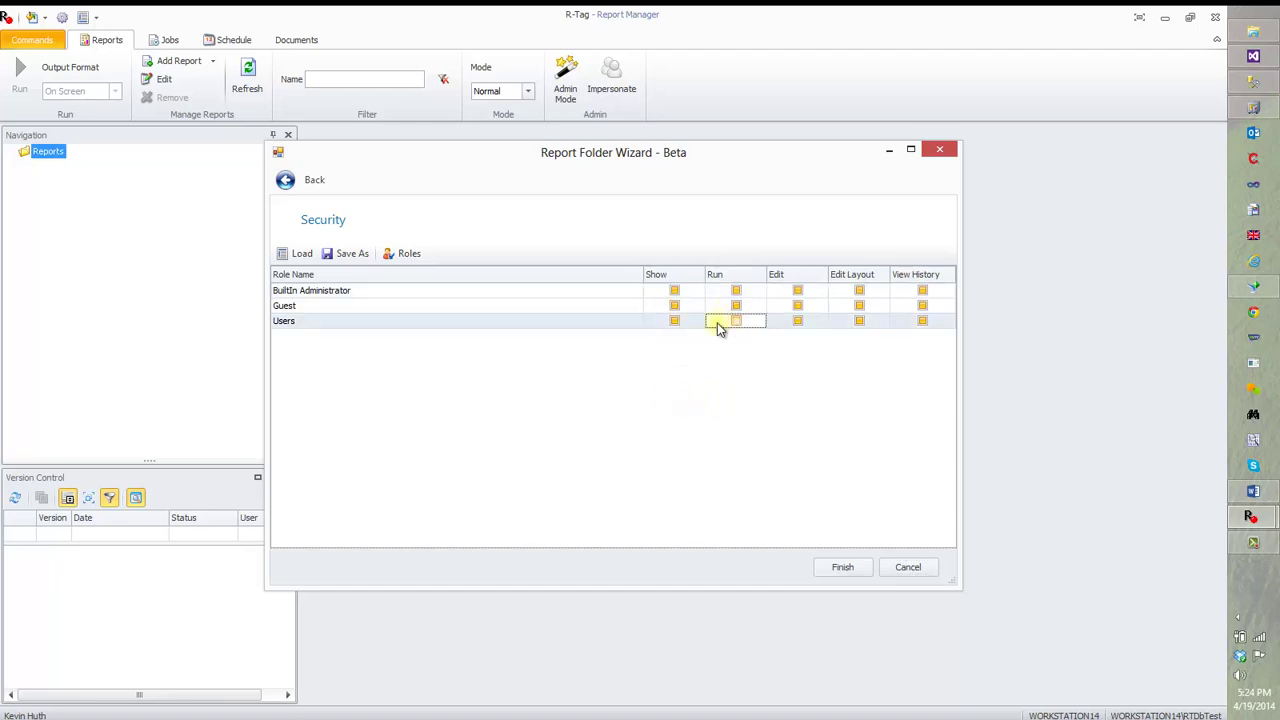
left_click(676, 322)
left_click(736, 323)
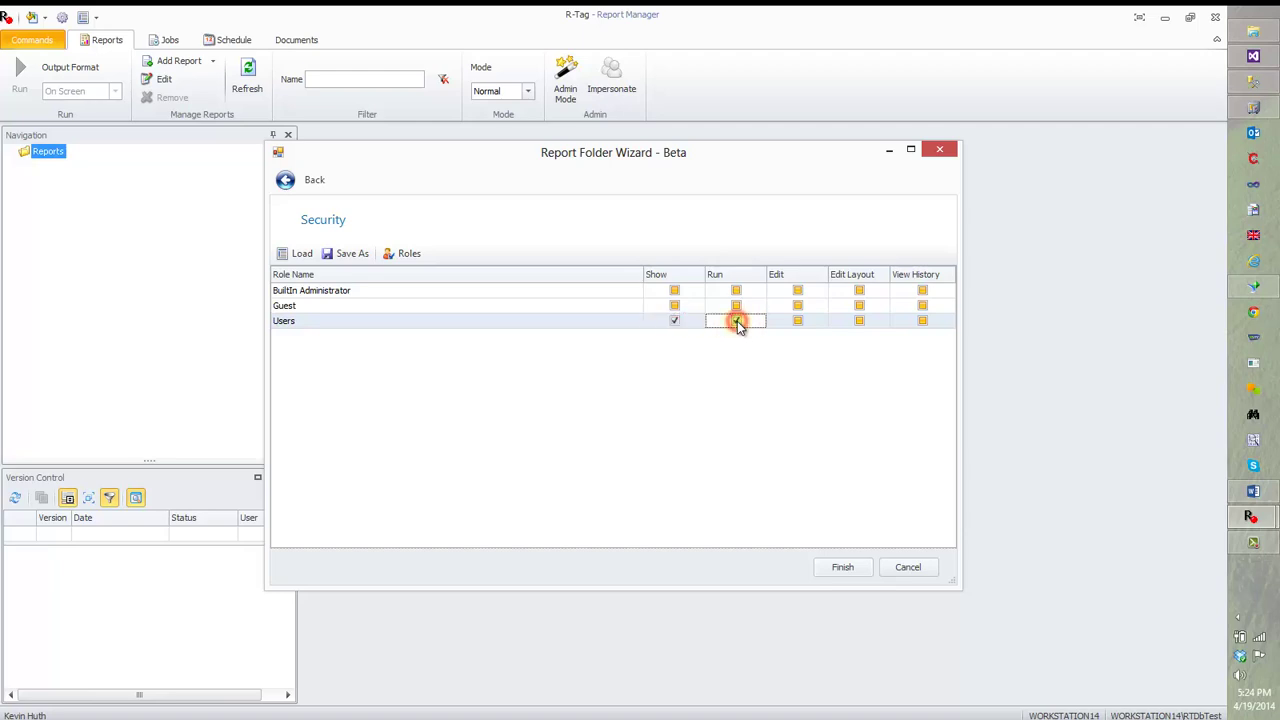
Load the saved security template Normal for the roles and finish the report import
left_click(287, 256)
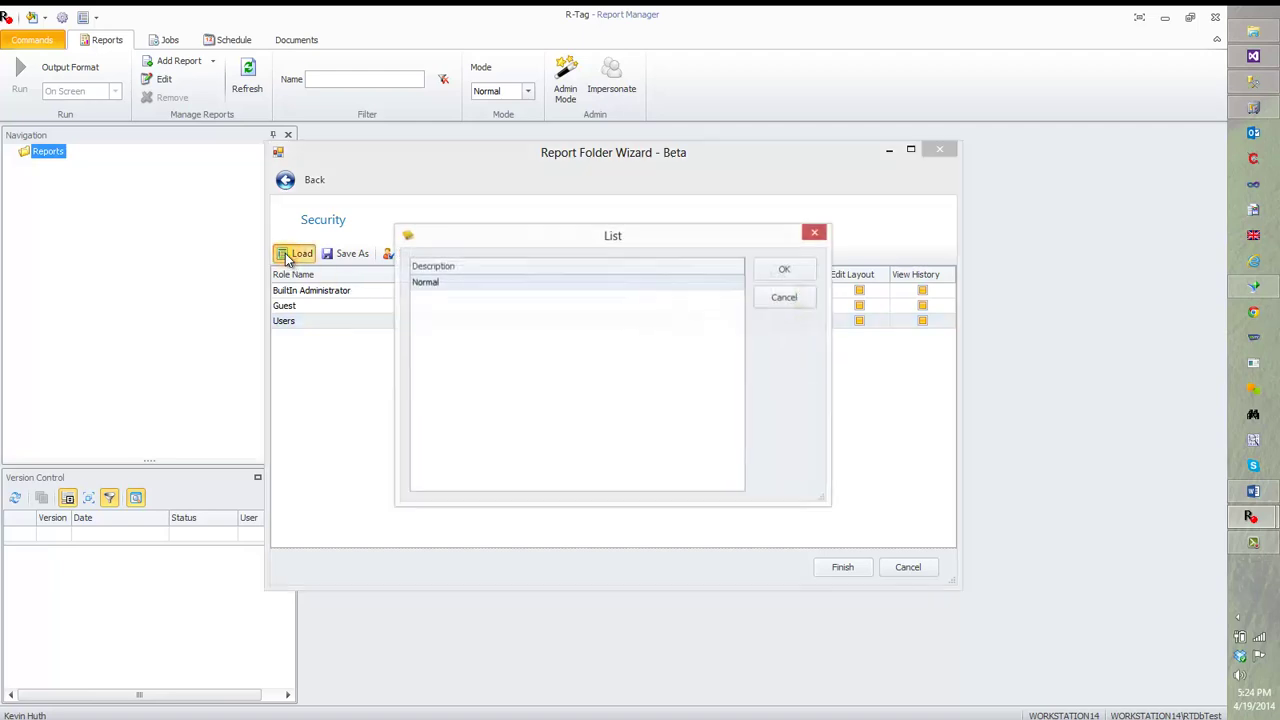
left_click(527, 288)
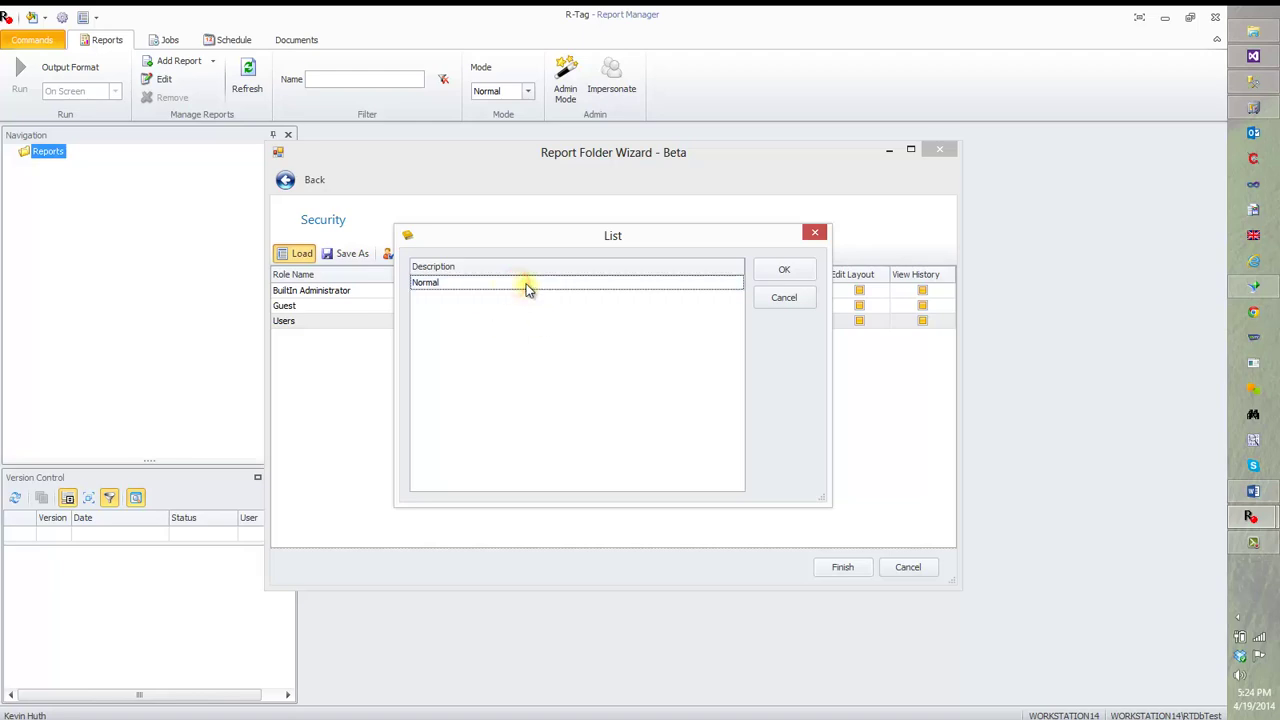
left_click(778, 272)
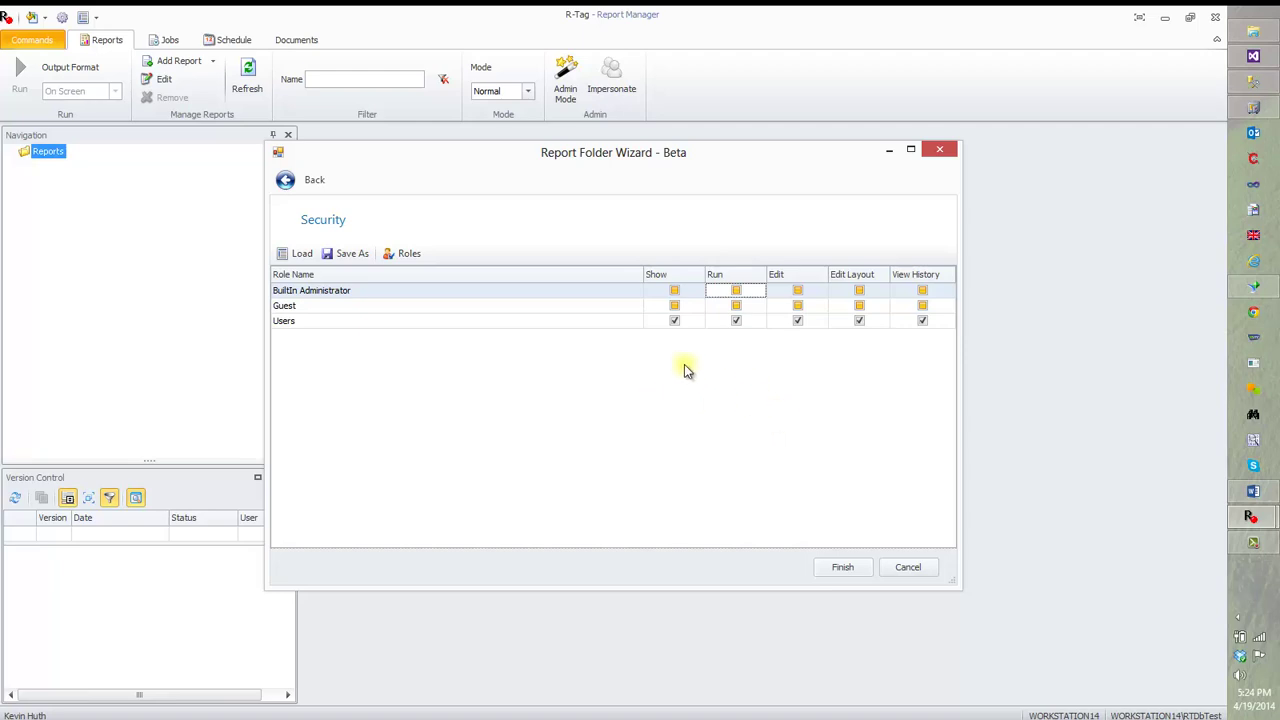
left_click(841, 567)
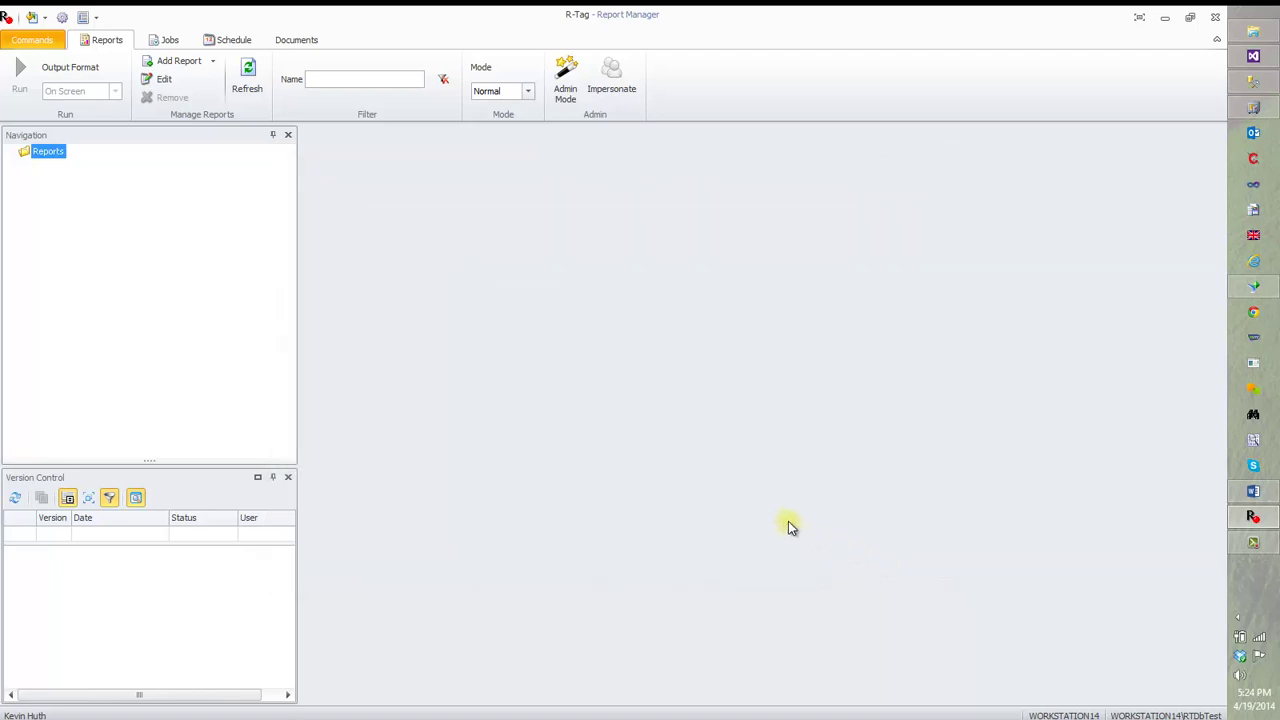